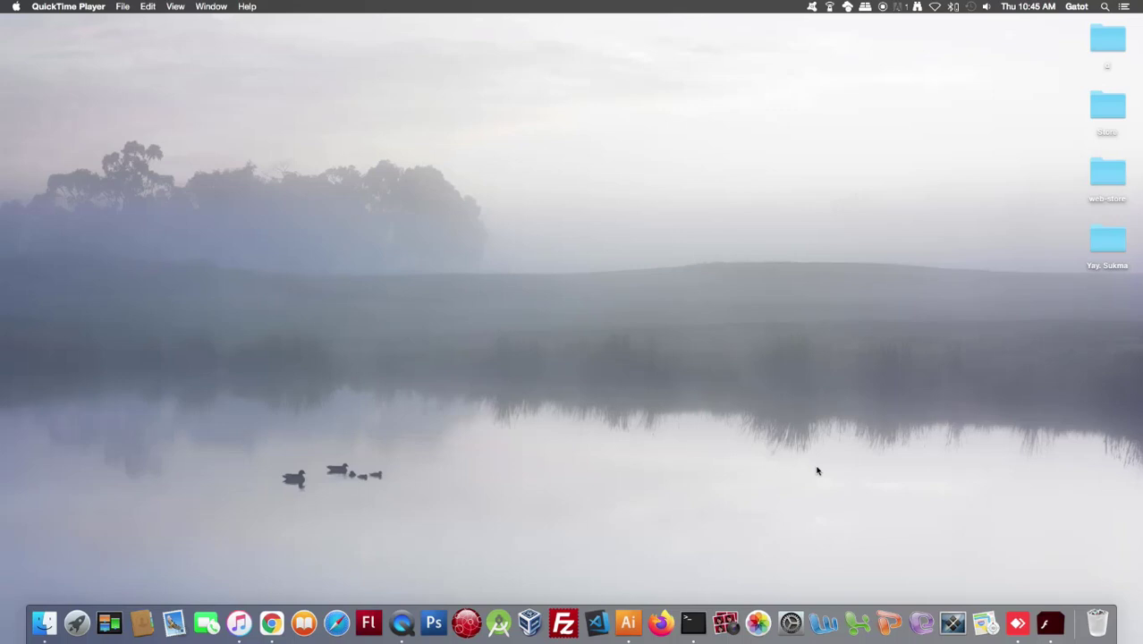
Open the Trash and select checkra1n 3.38.22 PM.app in its file list.
click(1092, 608)
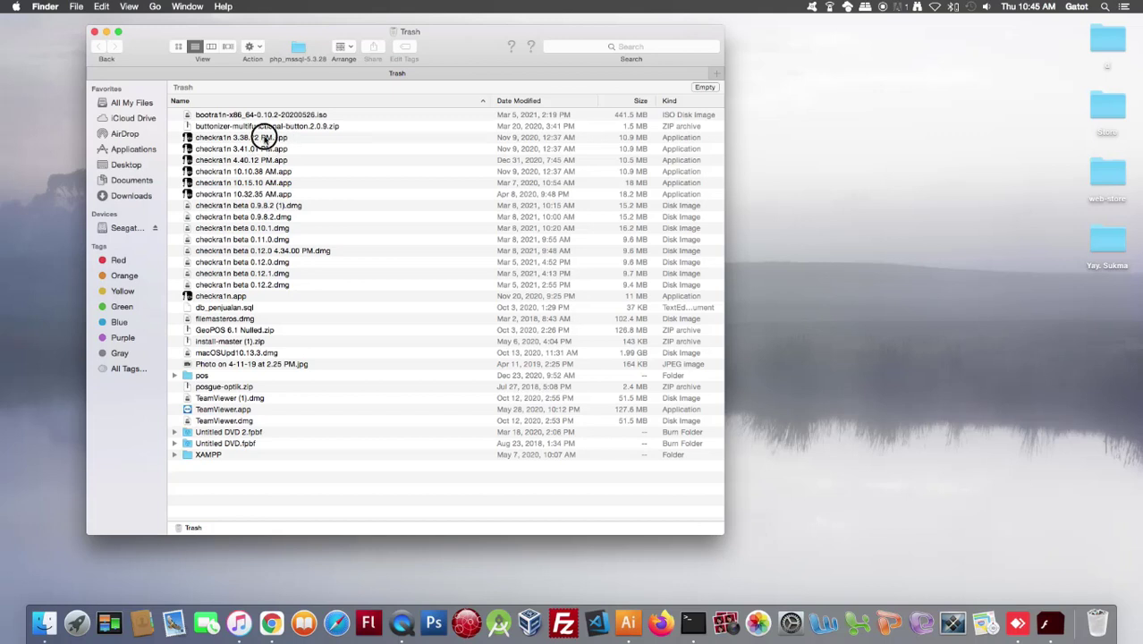
click(265, 136)
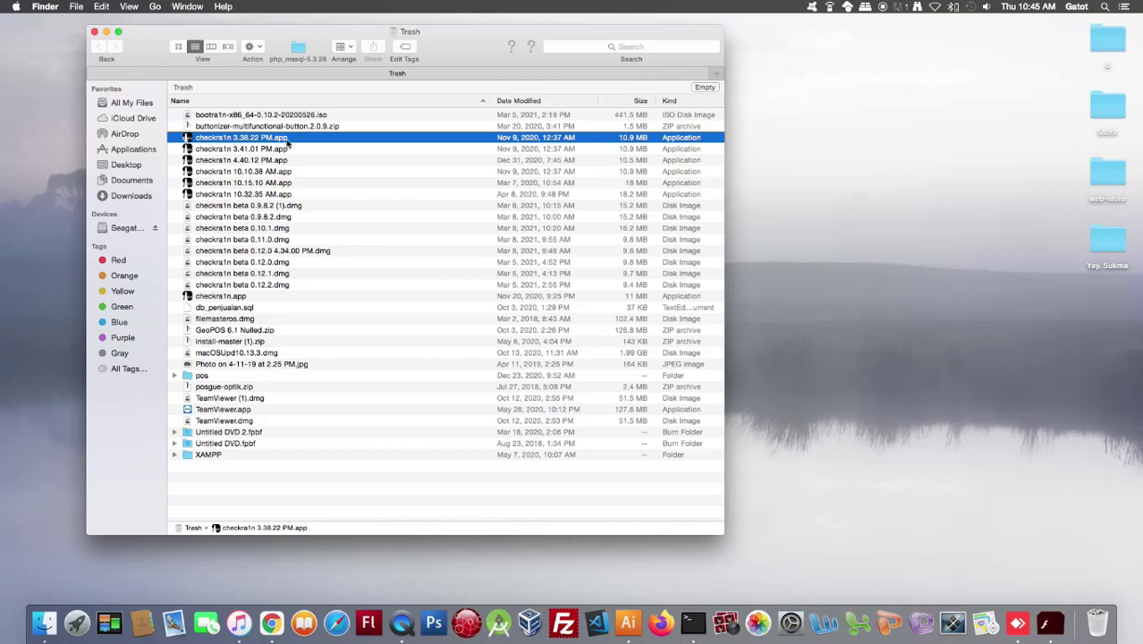
click(253, 48)
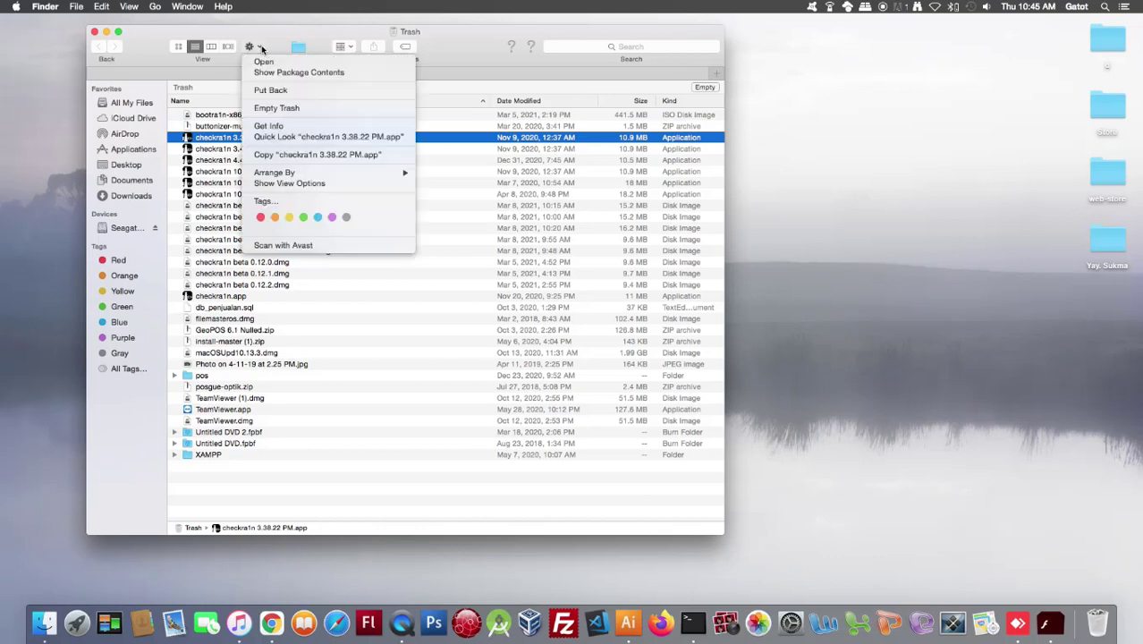
click(271, 43)
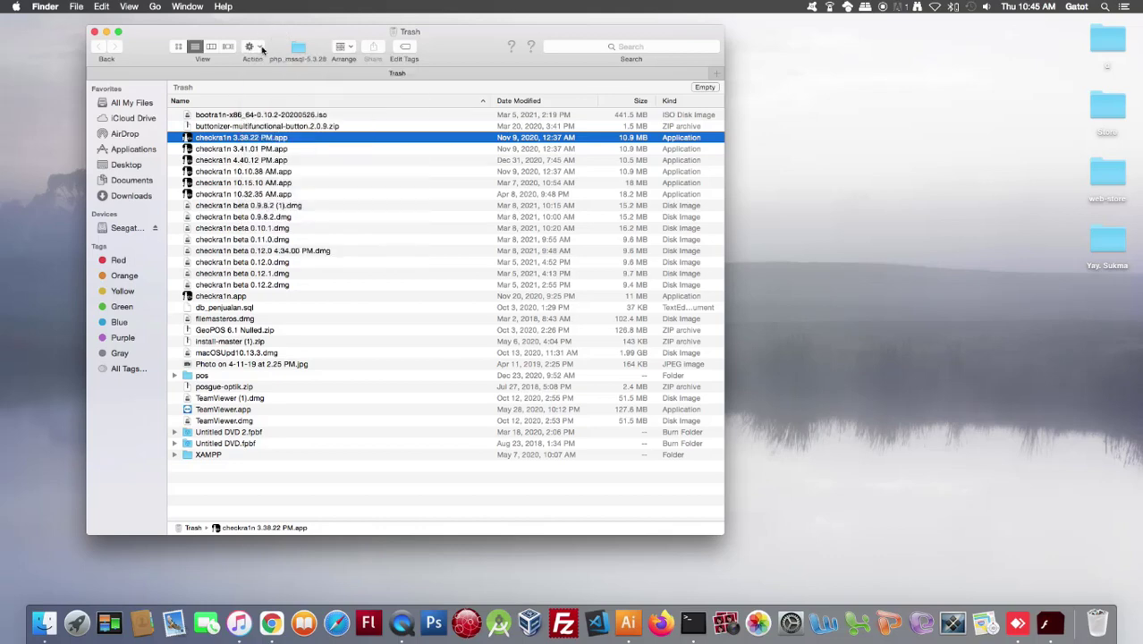
click(260, 47)
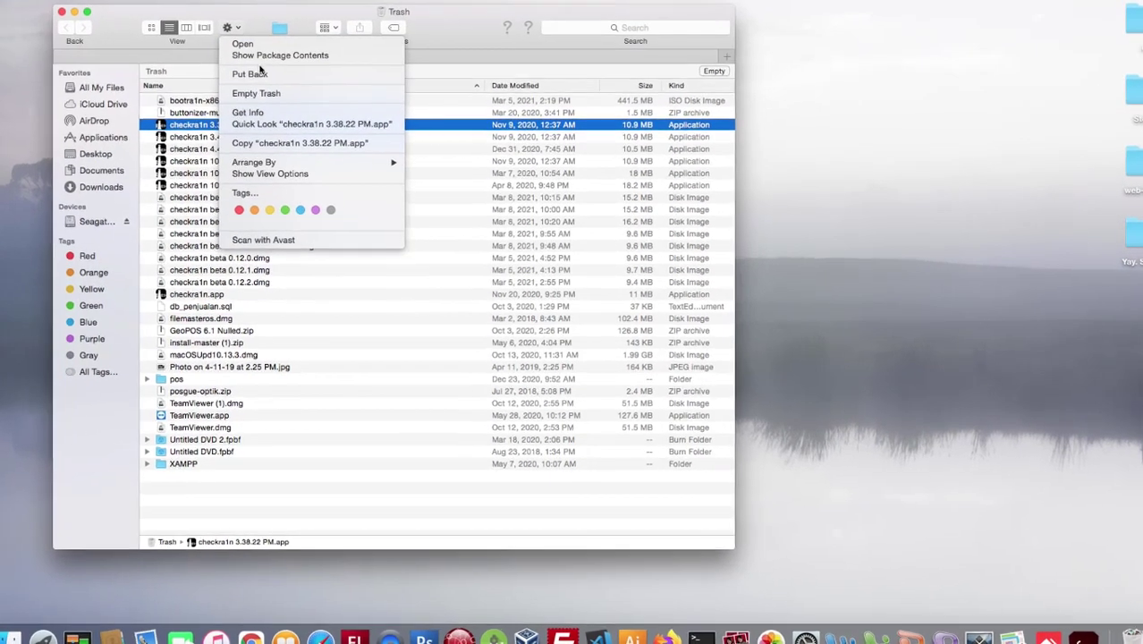
click(123, 25)
right_click(212, 122)
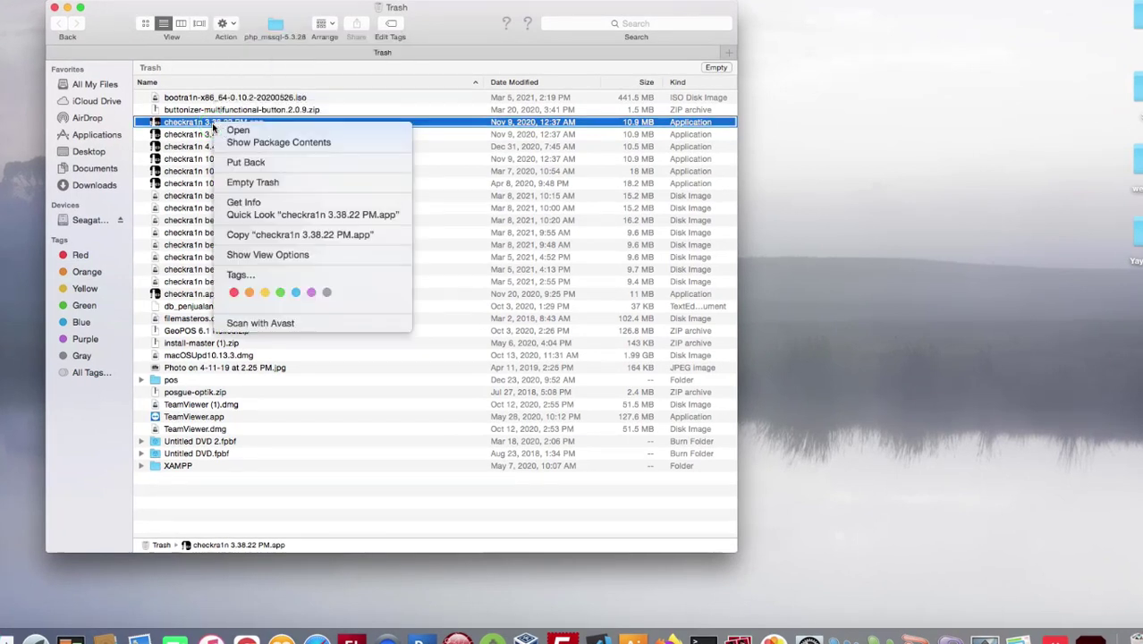
click(261, 168)
click(231, 165)
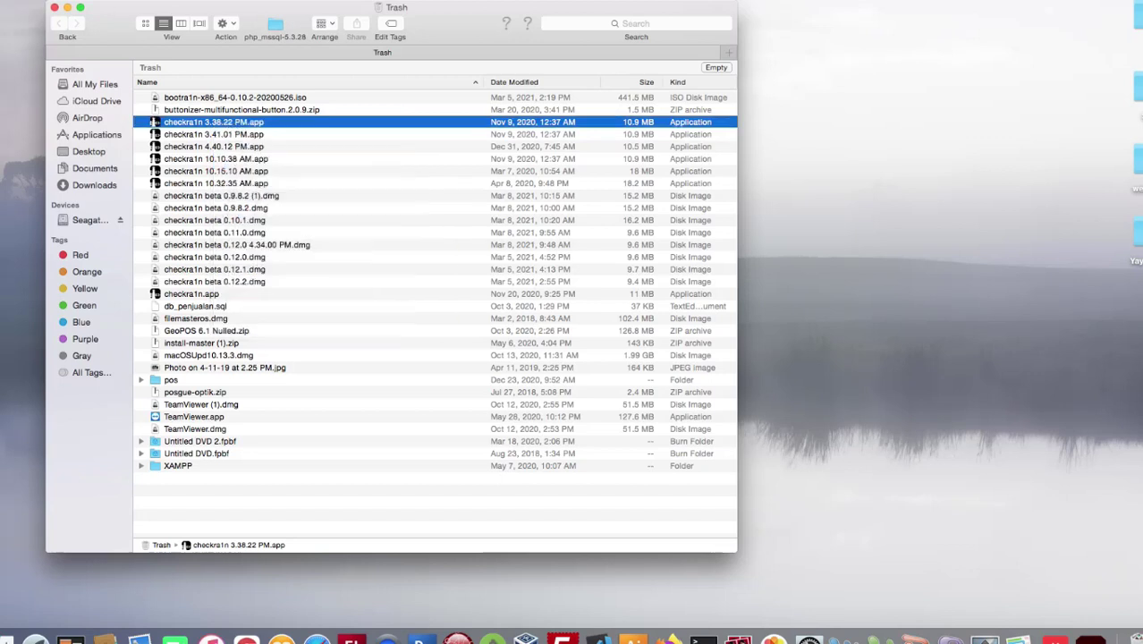
click(35, 1)
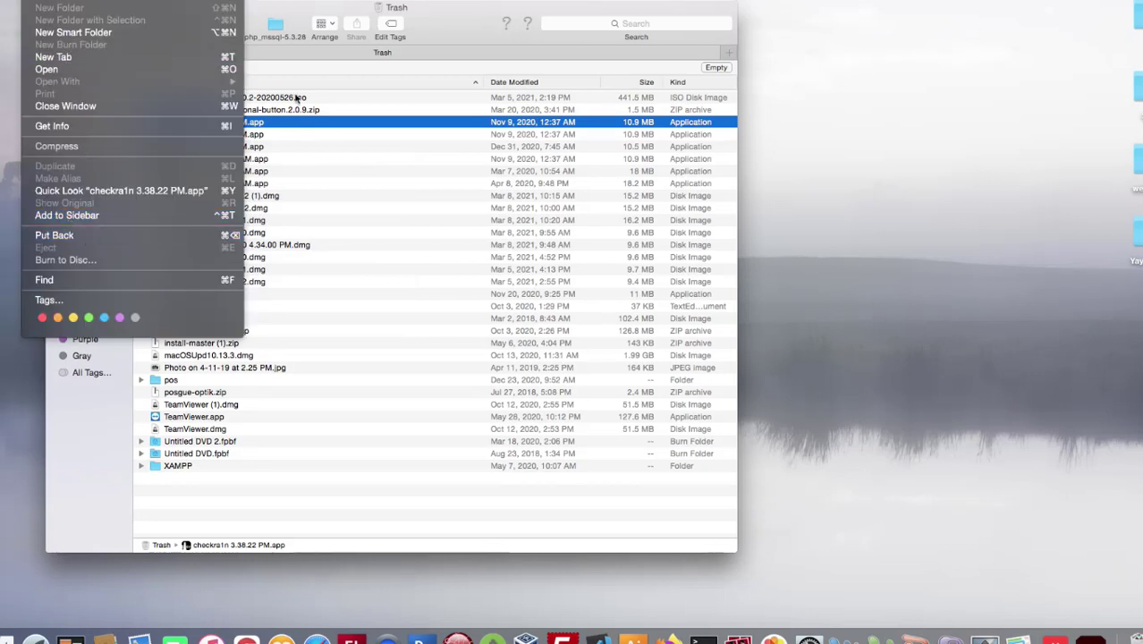
click(300, 64)
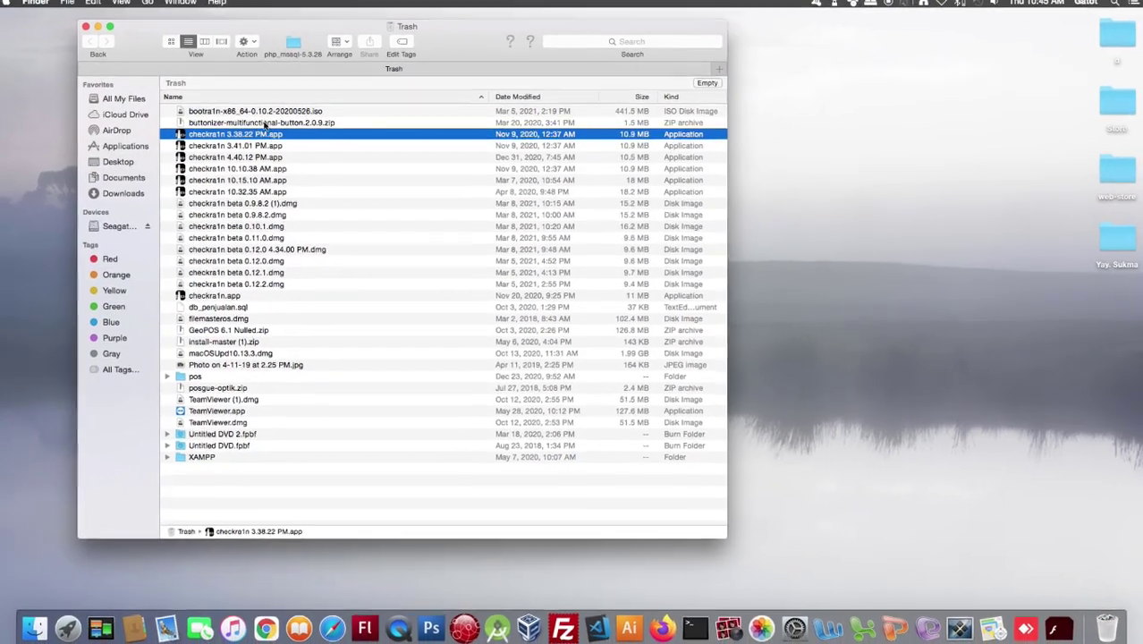
Put checkra1n 3.38.22 PM.app back from the Trash to its original folder, and close the Applications window.
click(282, 122)
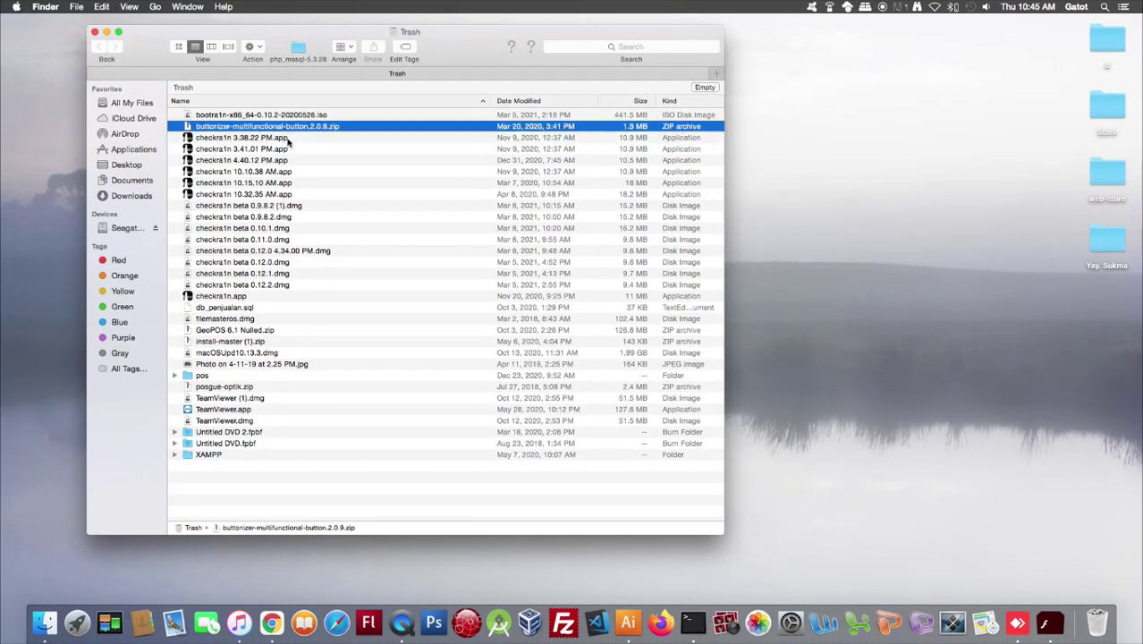
click(285, 136)
click(259, 47)
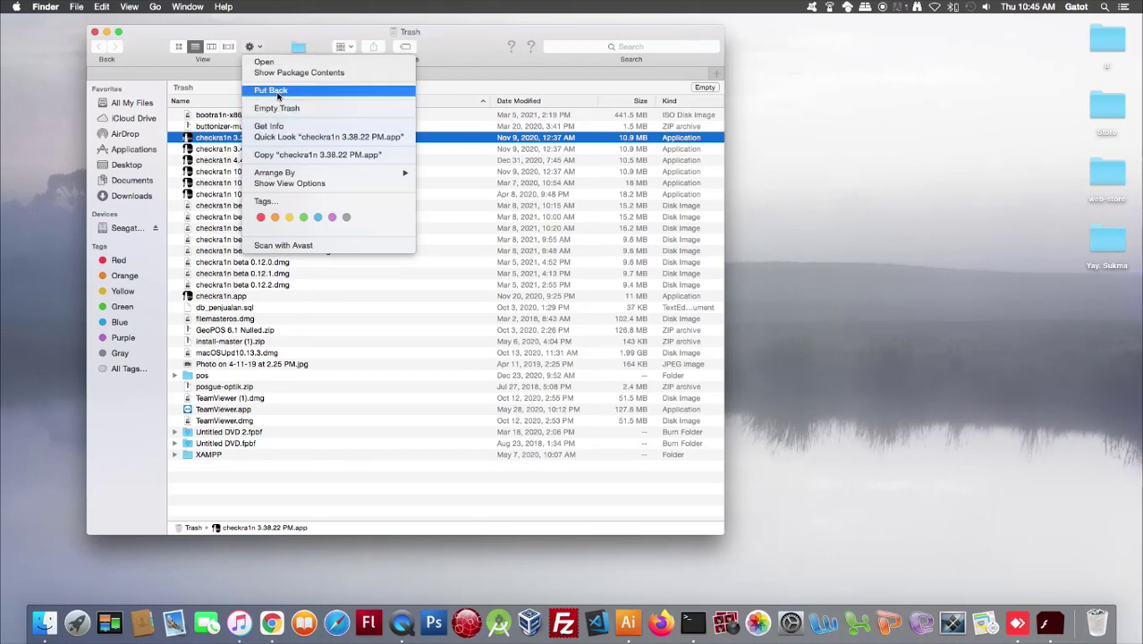
click(275, 92)
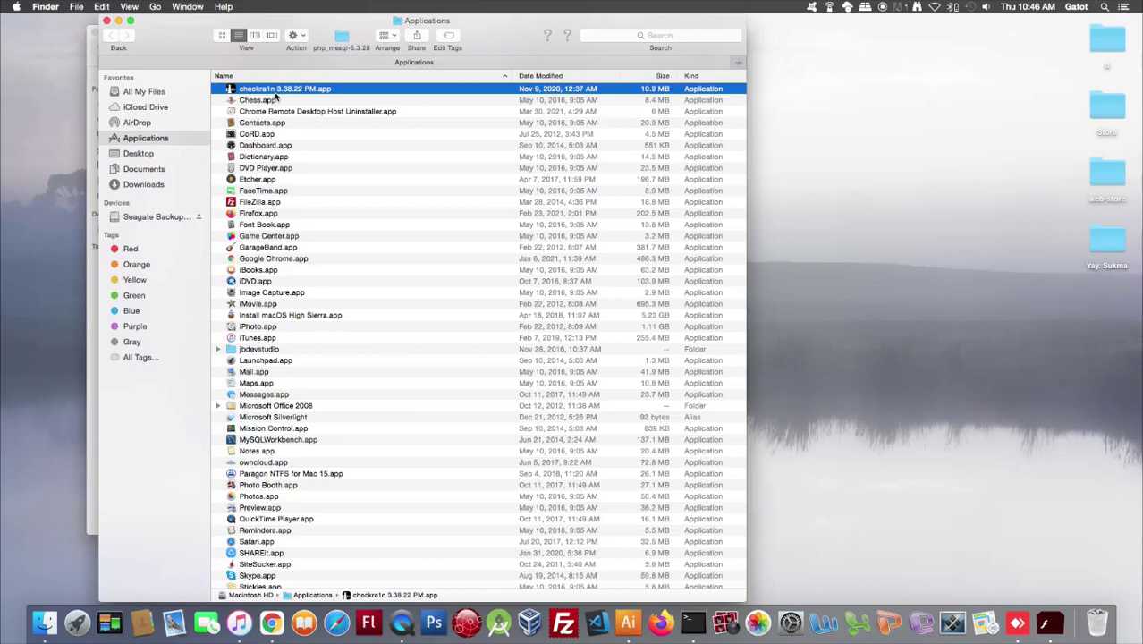
right_click(274, 94)
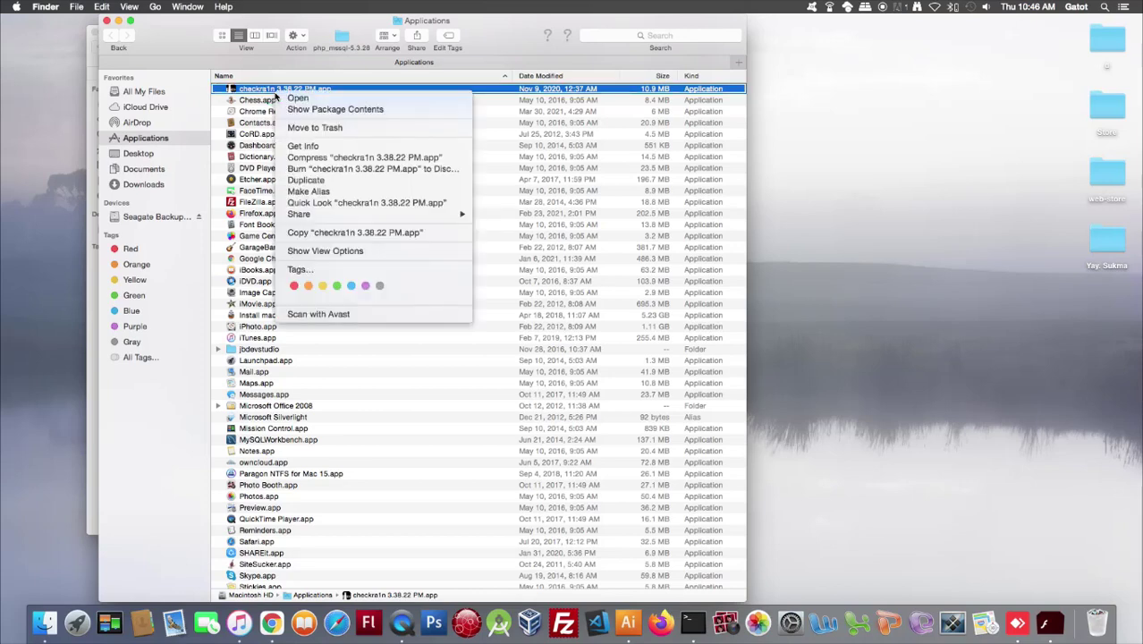
click(247, 64)
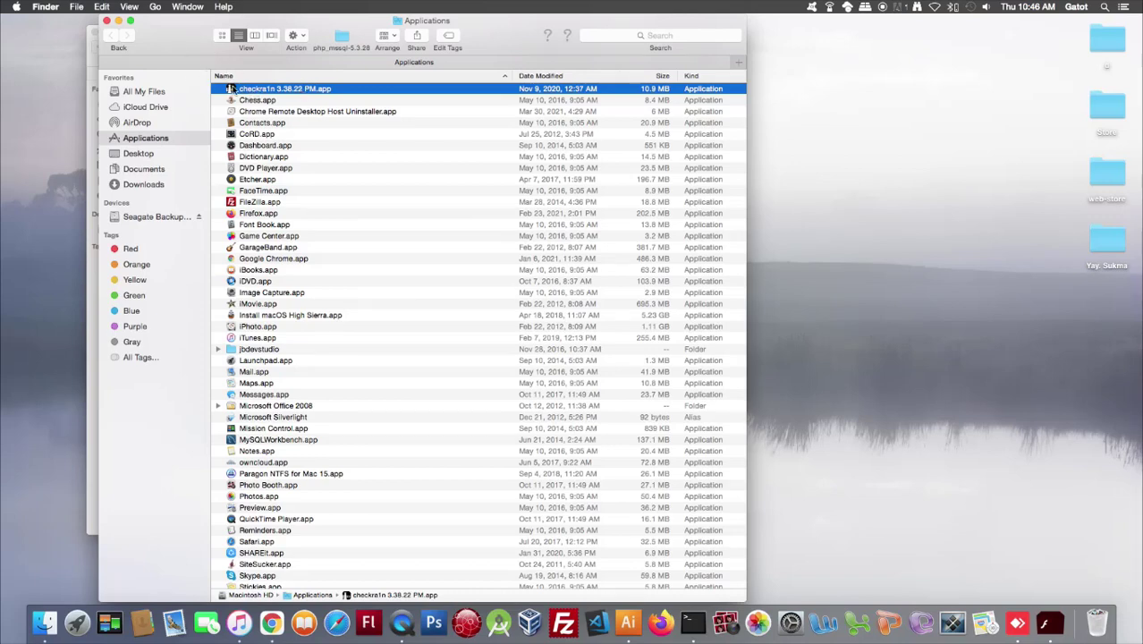
click(107, 20)
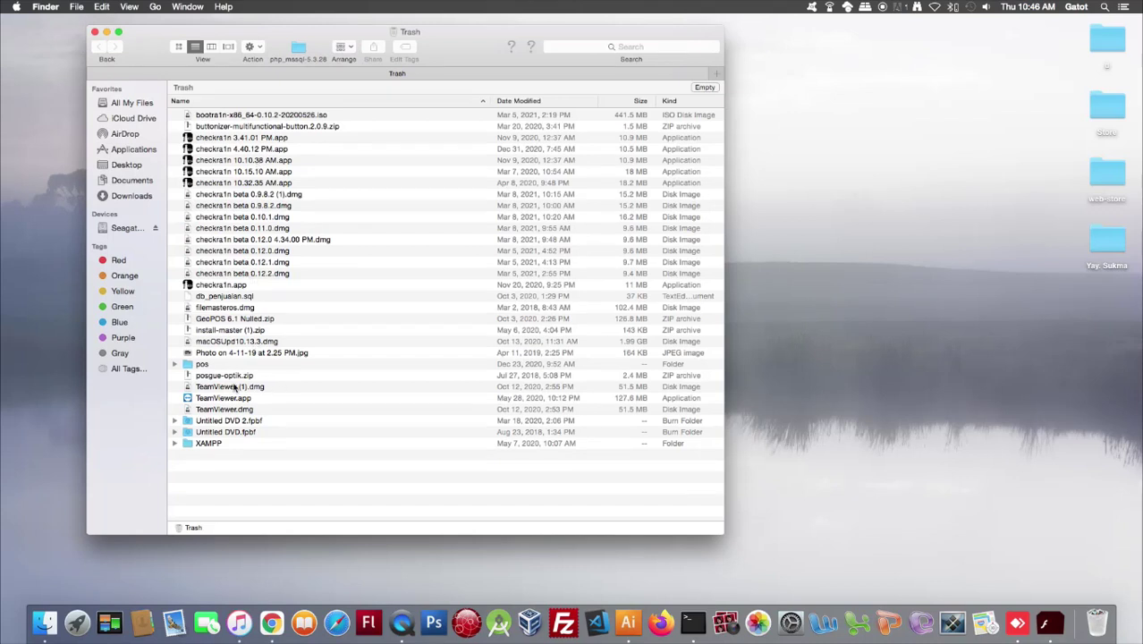
Examine the general file information of posgue-optik.zip in the Trash, including its size, location and dates, and close the info window.
click(209, 377)
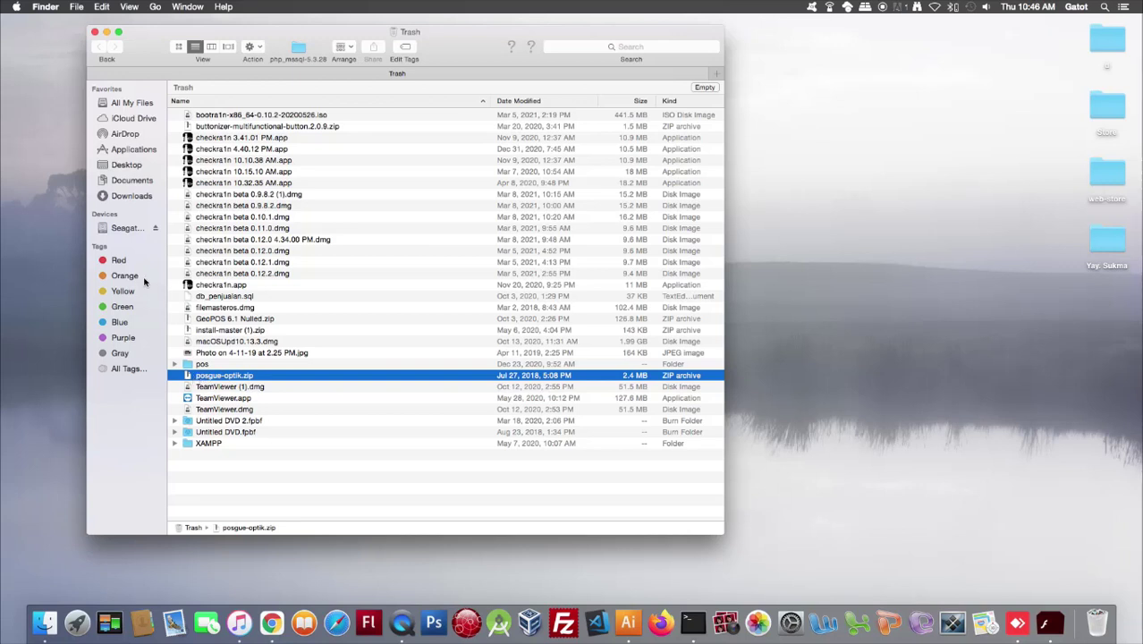
right_click(220, 379)
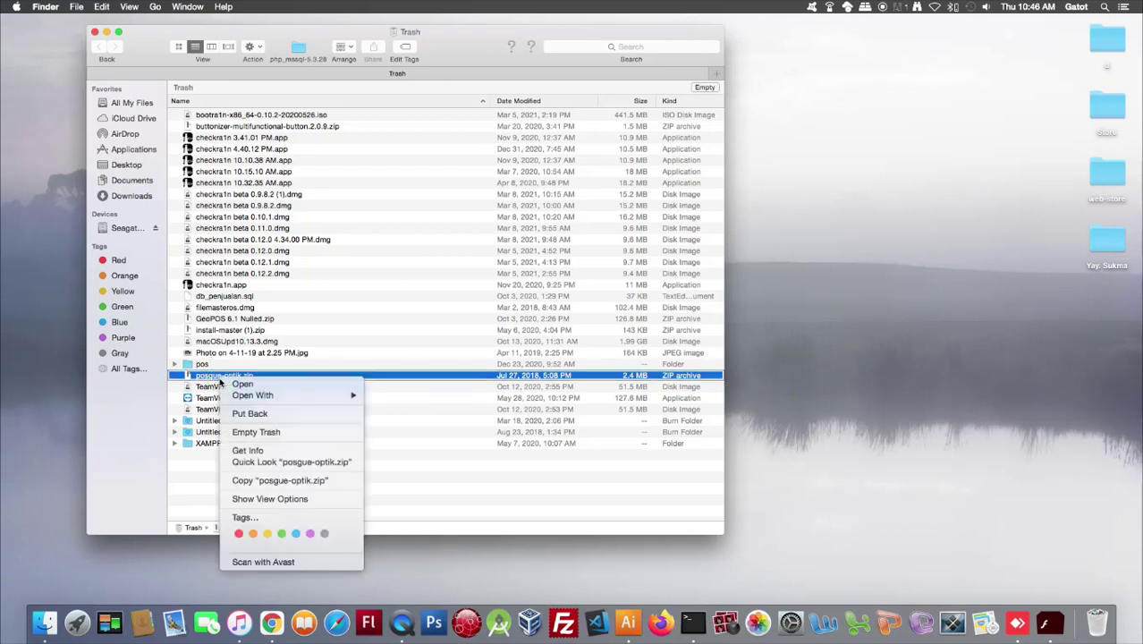
click(273, 456)
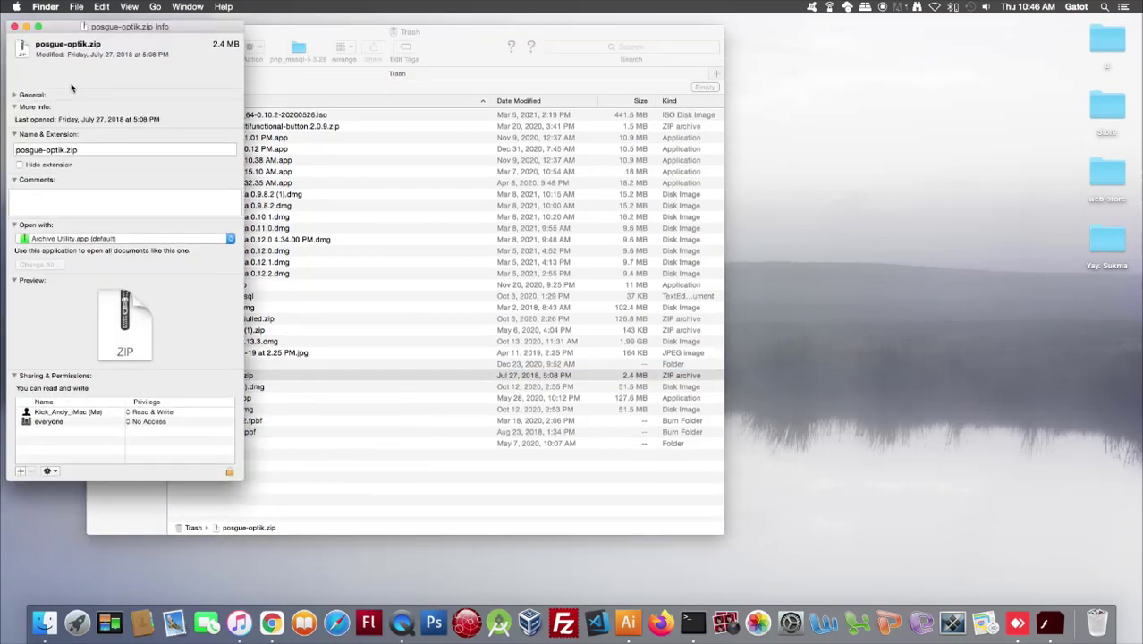
drag(61, 35, 173, 44)
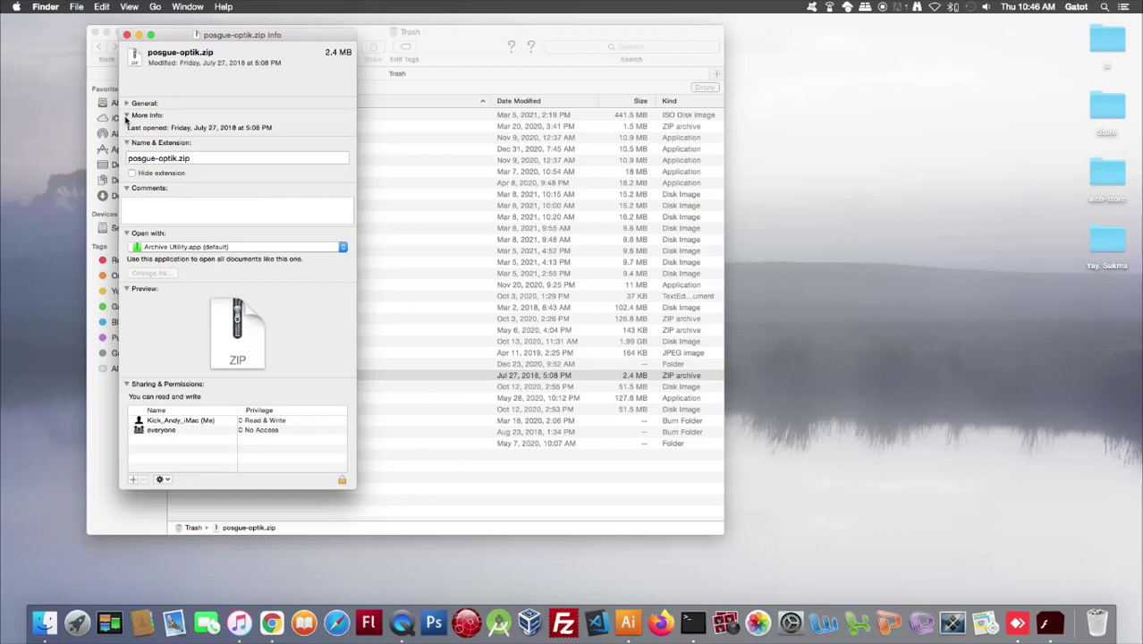
click(126, 115)
click(126, 103)
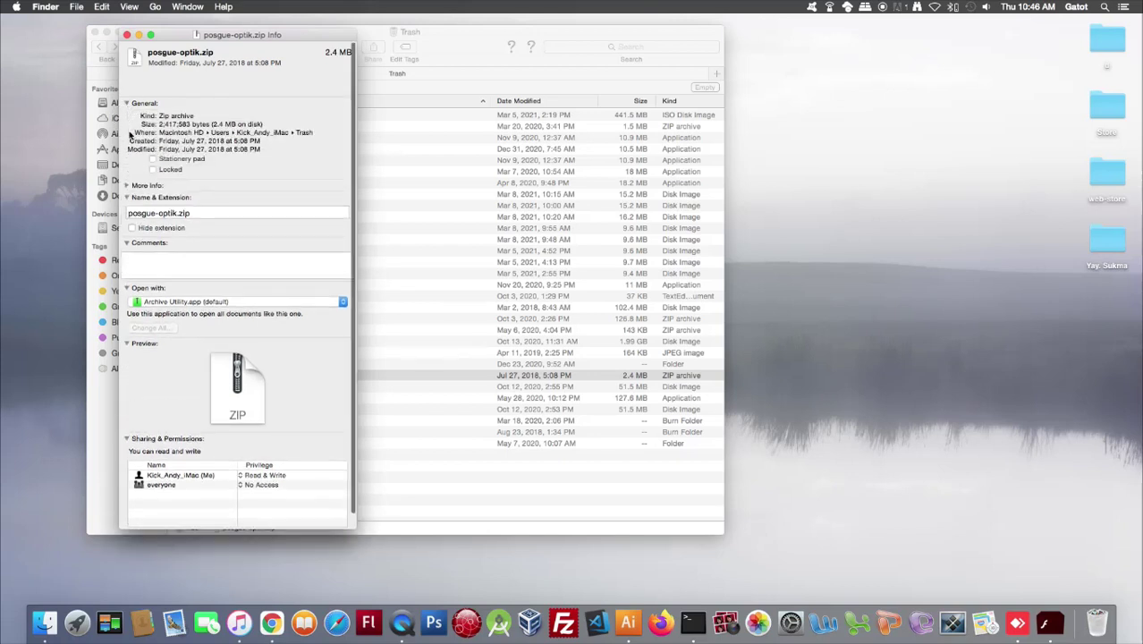
click(126, 34)
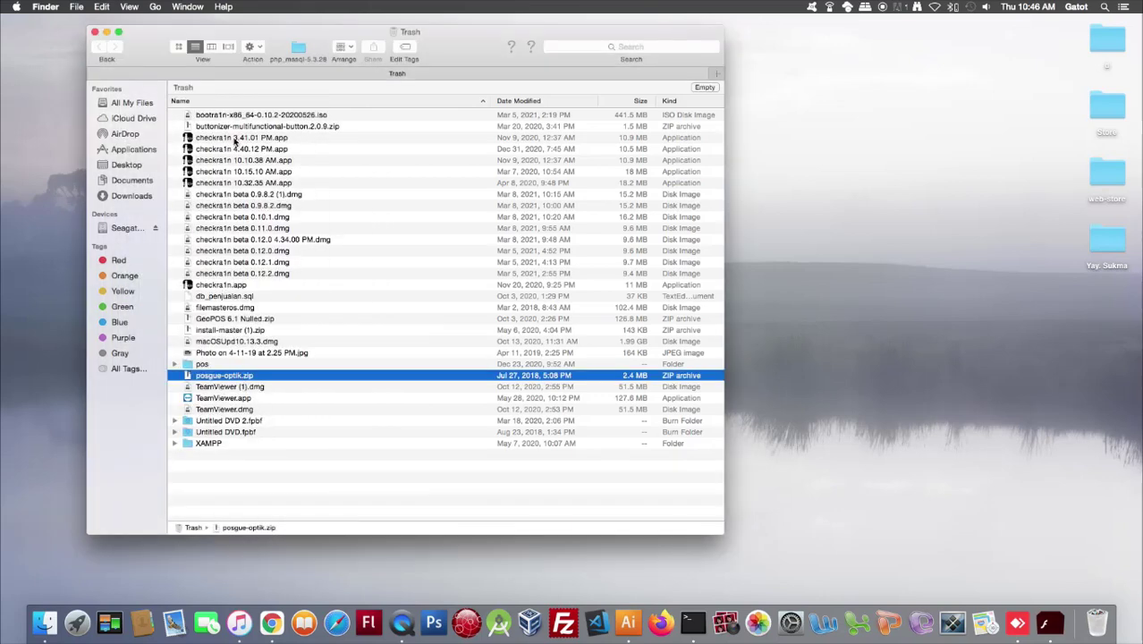
Put posgue-optik.zip back from the Trash to its original folder, and close the Downloads window.
right_click(271, 379)
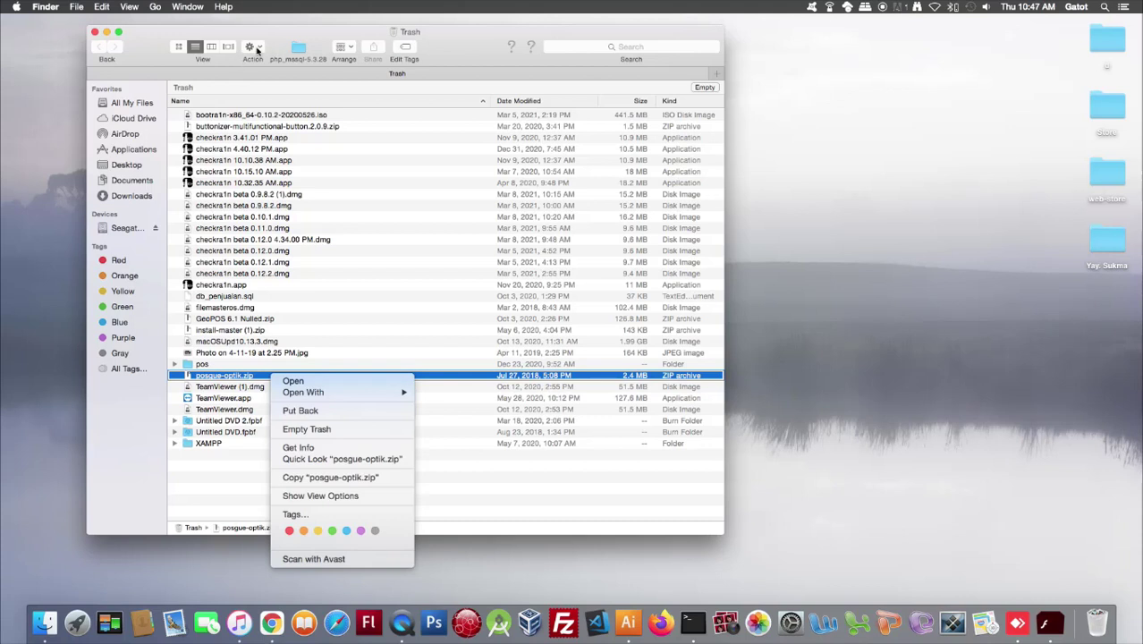
click(257, 50)
click(256, 49)
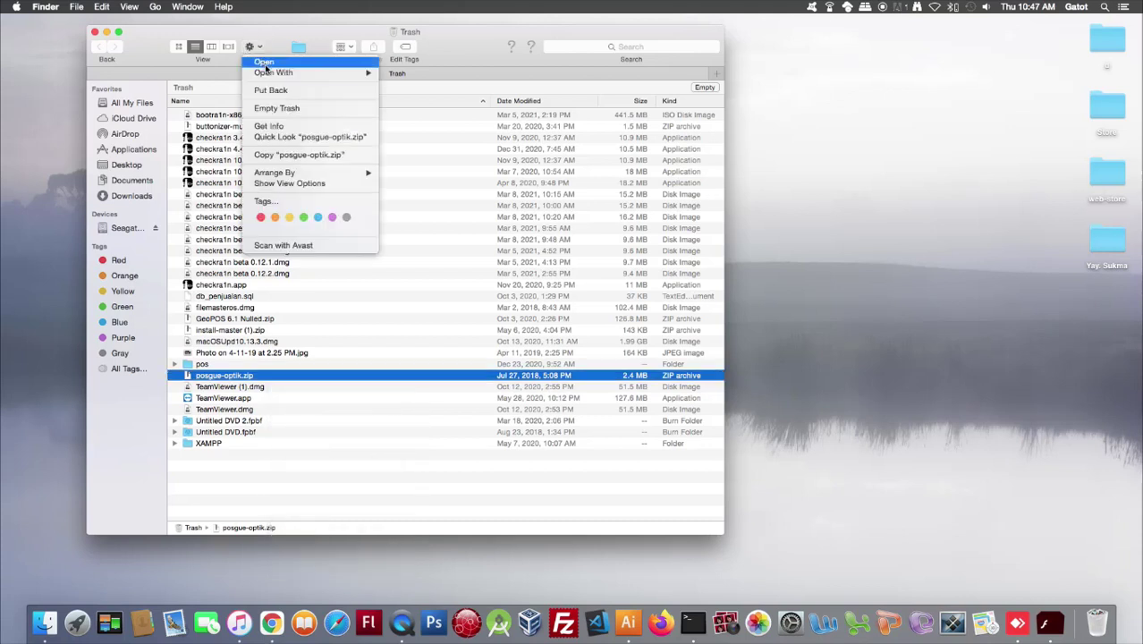
click(267, 91)
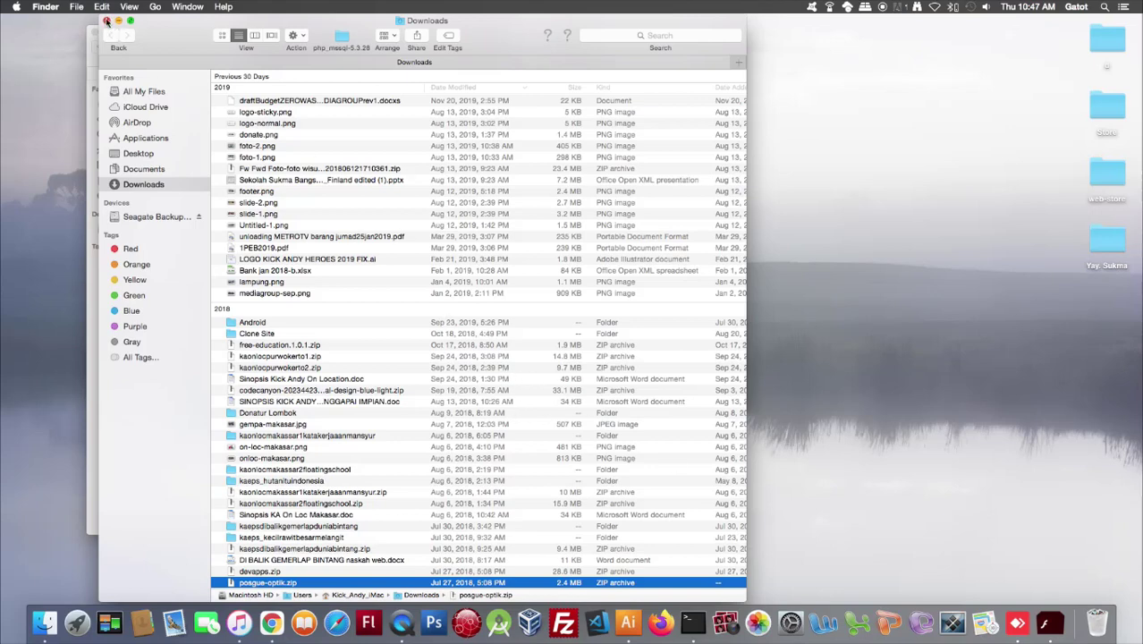
click(106, 19)
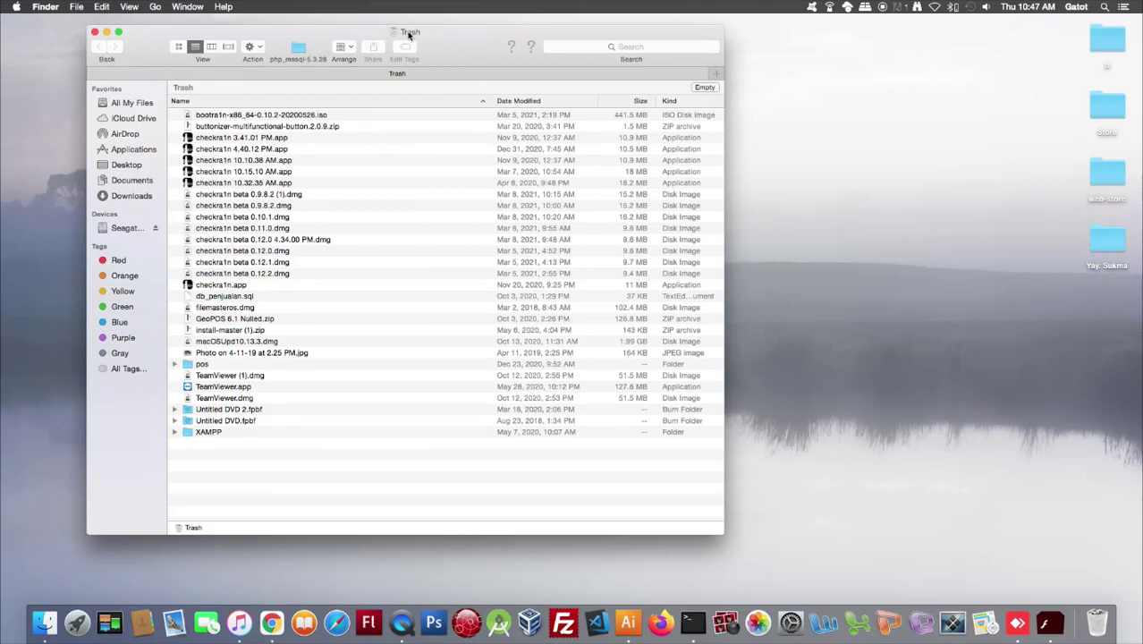
Empty the Trash and confirm permanently erasing all remaining items.
click(262, 50)
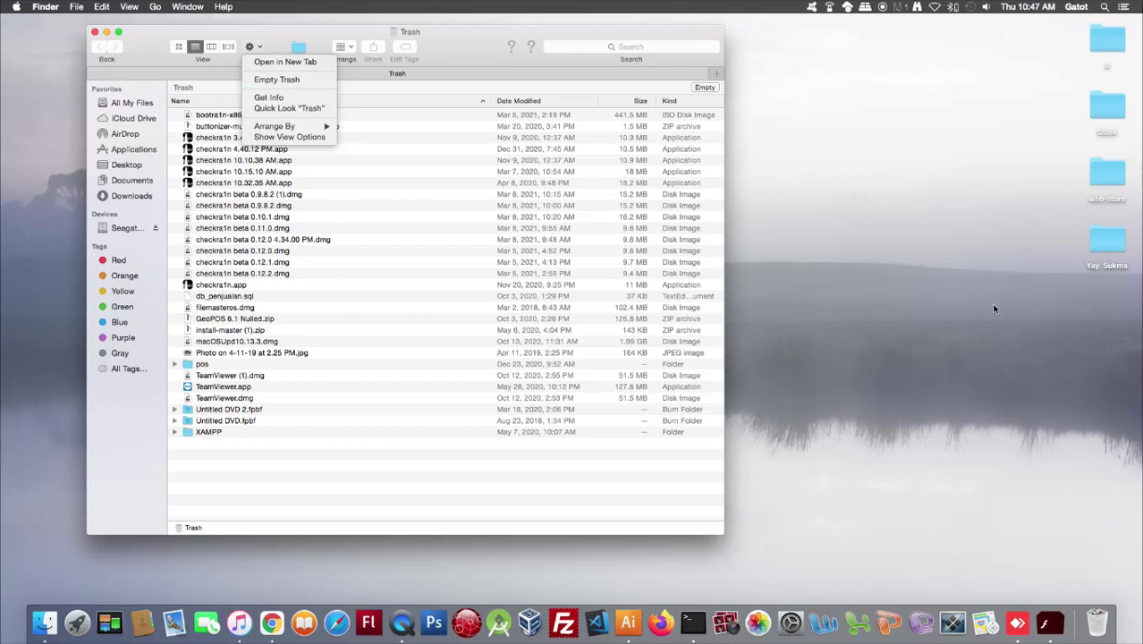
click(944, 315)
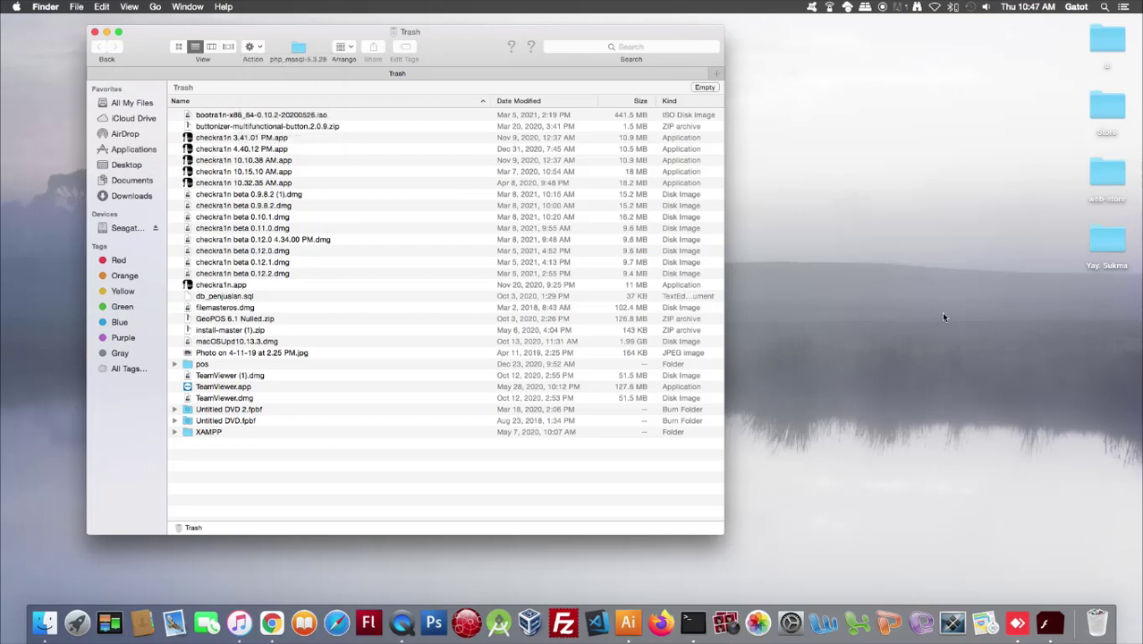
right_click(1099, 617)
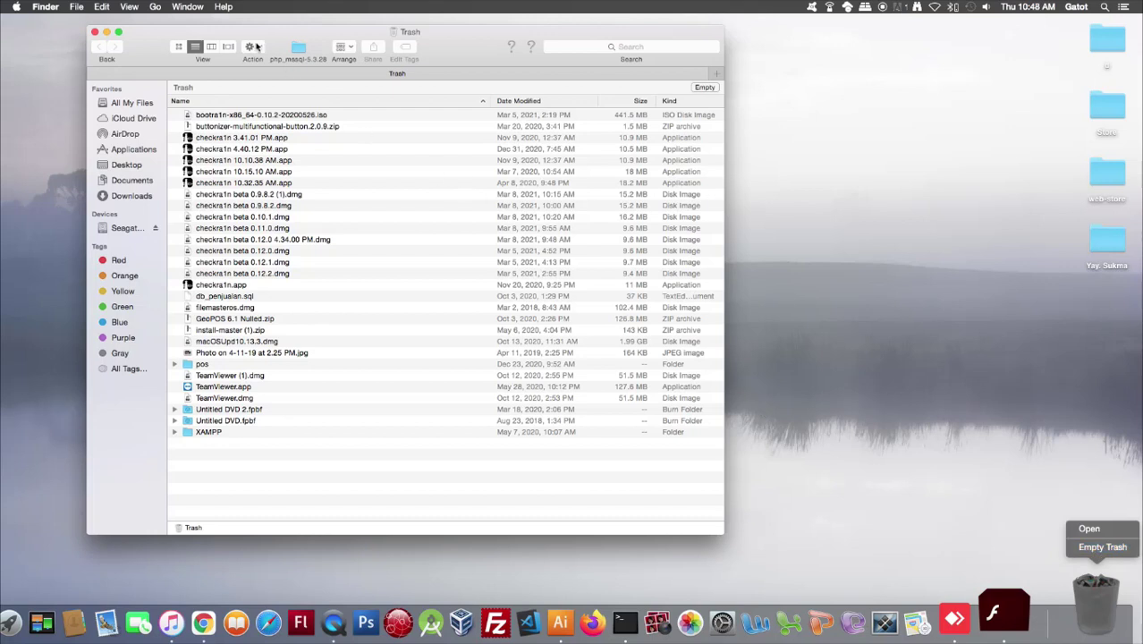
click(256, 47)
click(257, 48)
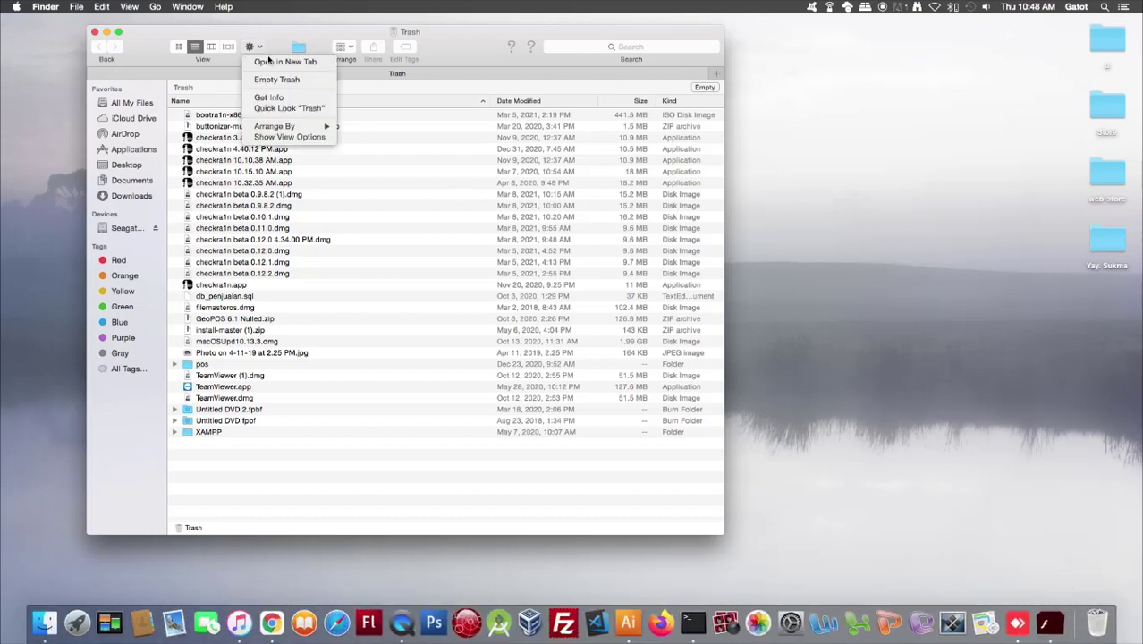
click(275, 81)
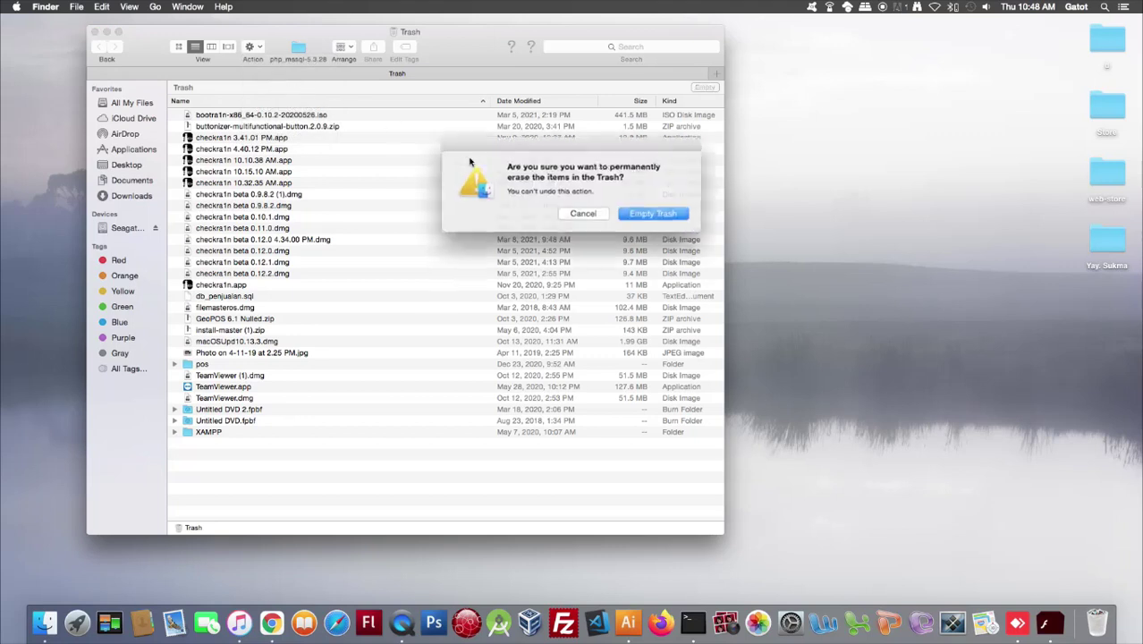
click(641, 216)
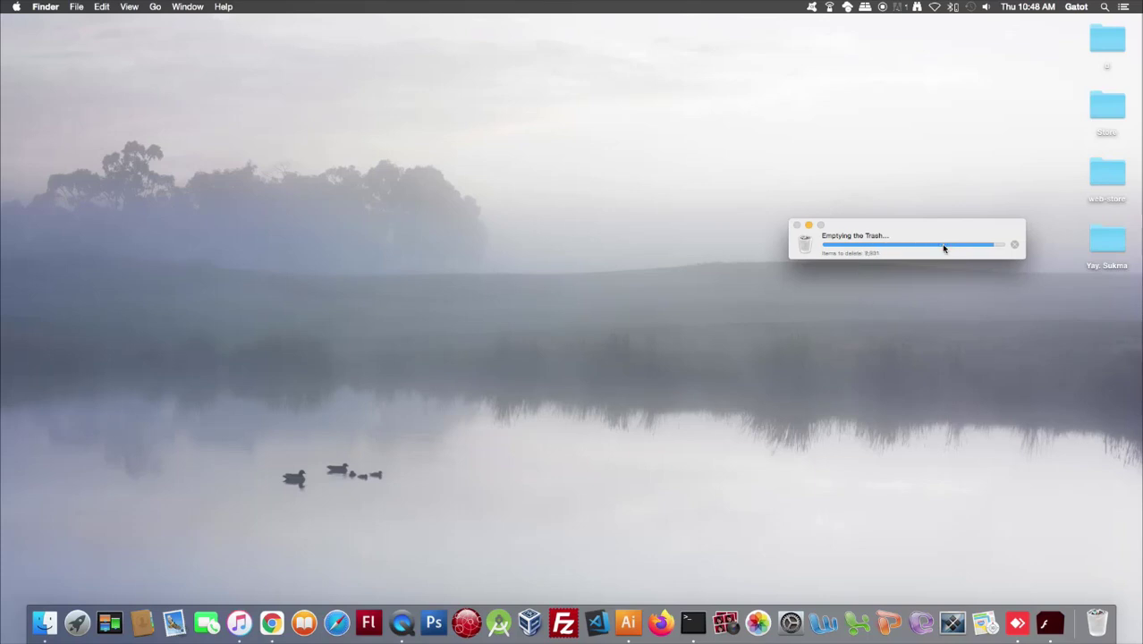
Reopen the Trash to check its contents, and close its window.
click(1096, 622)
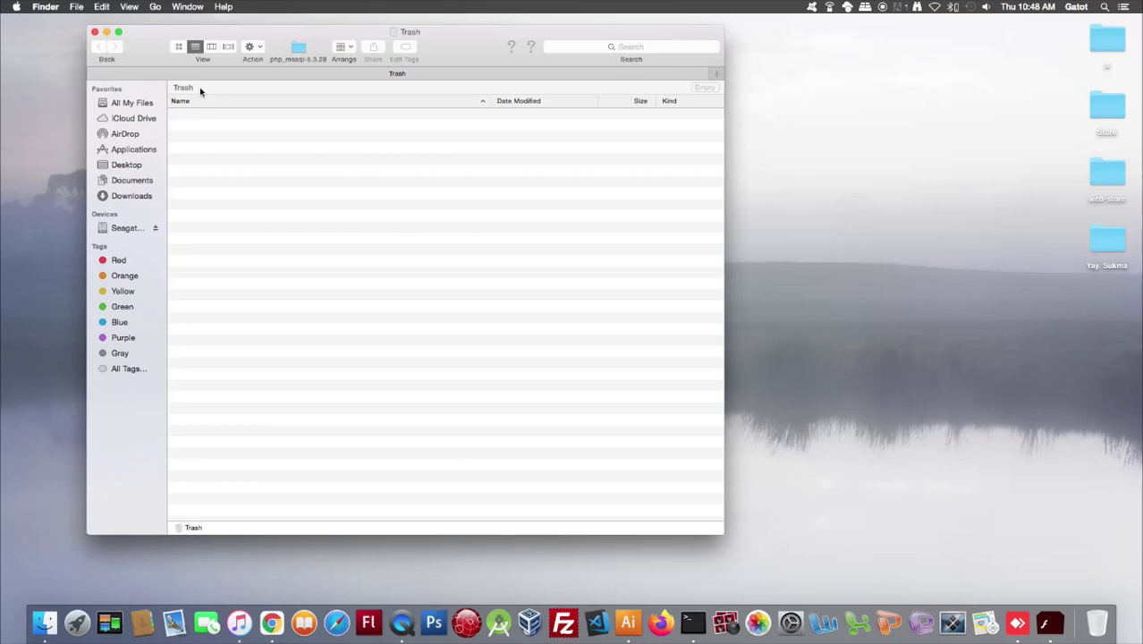
click(94, 33)
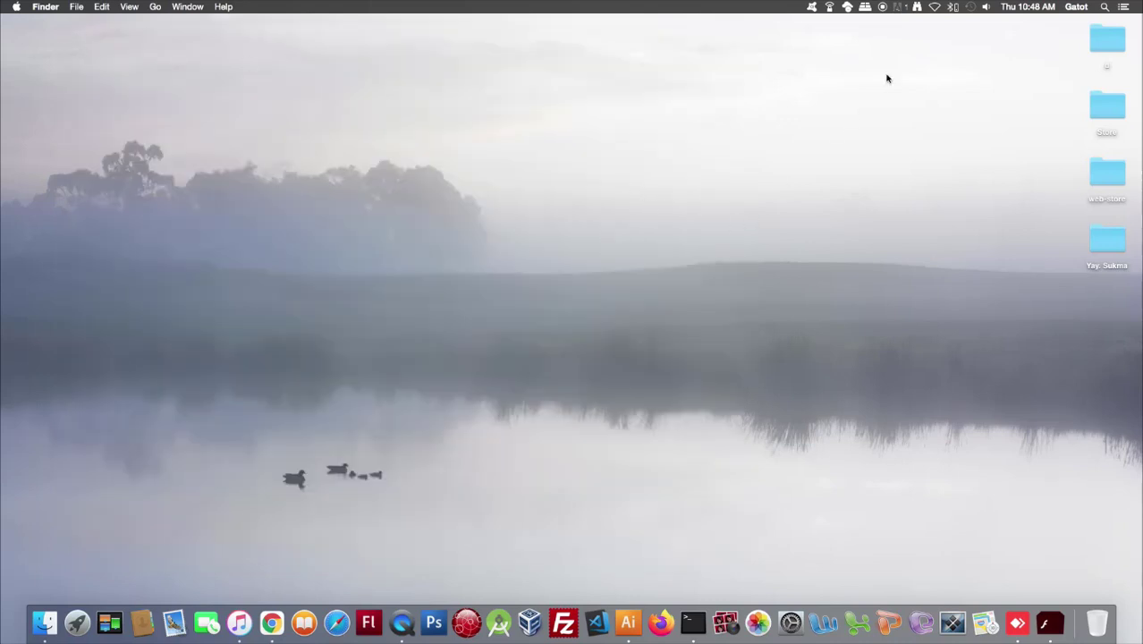